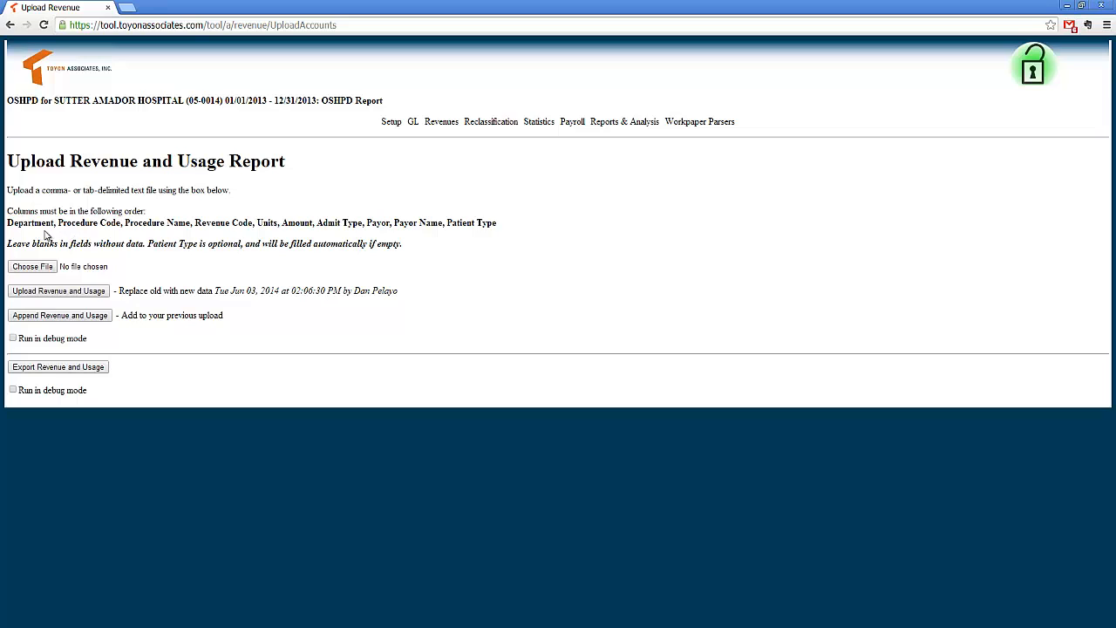
- Copy the required column order list from the upload page and paste it into cell A1 of the blank Excel workbook
drag(7, 223, 504, 231)
key(ctrl+c)
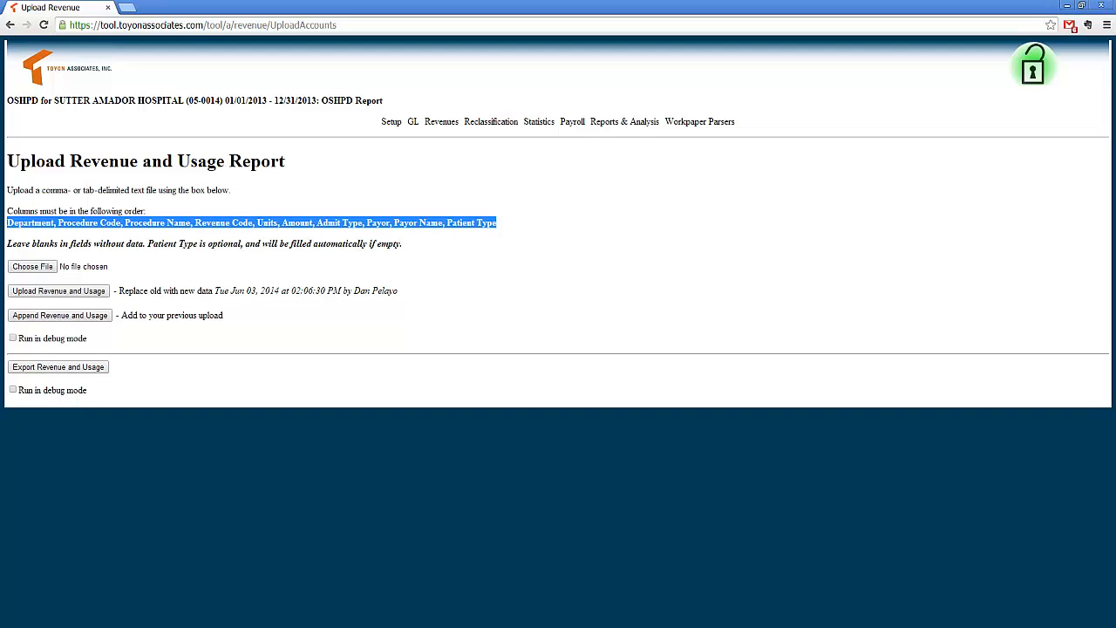
key(alt+Tab)
key(ctrl+v)
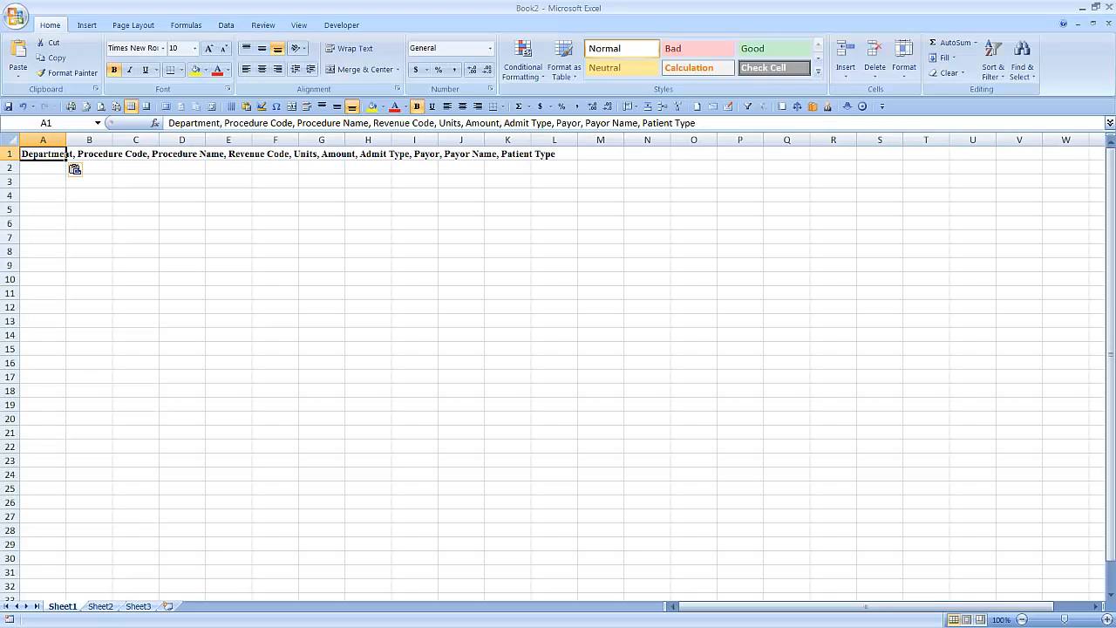
- Split the pasted header text in A1 into separate columns with Text to Columns, using the comma as delimiter
click(648, 106)
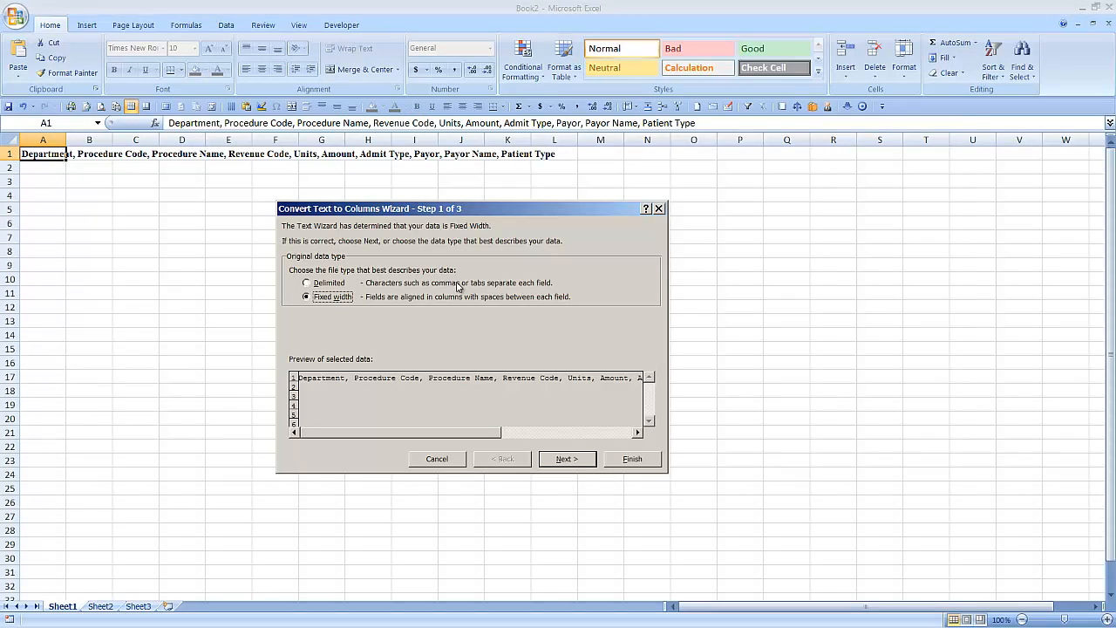
click(329, 284)
click(556, 458)
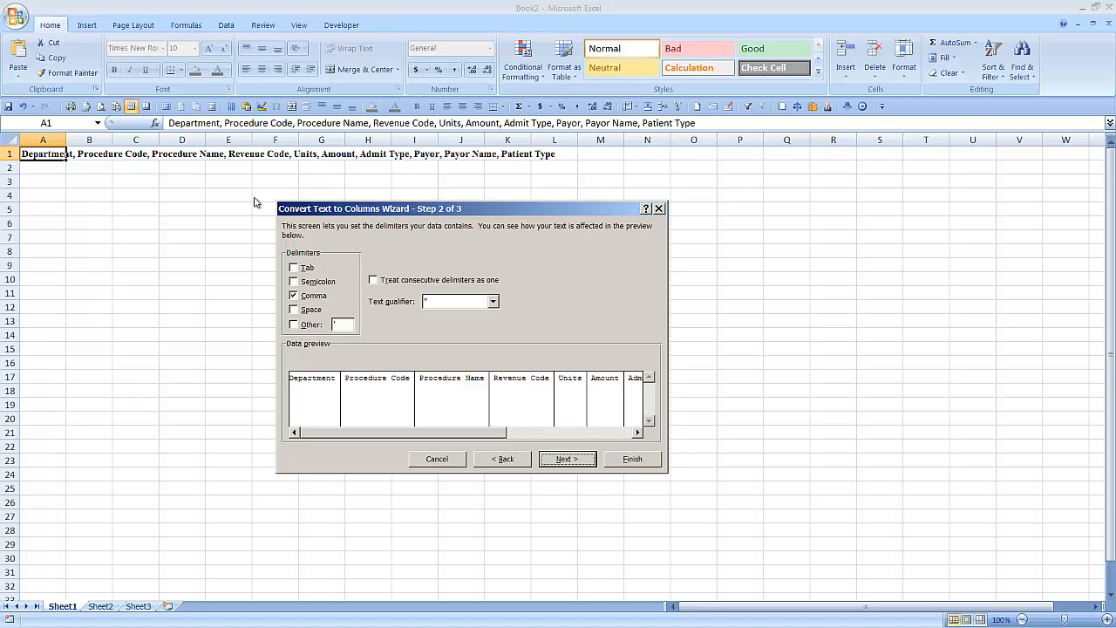
click(568, 459)
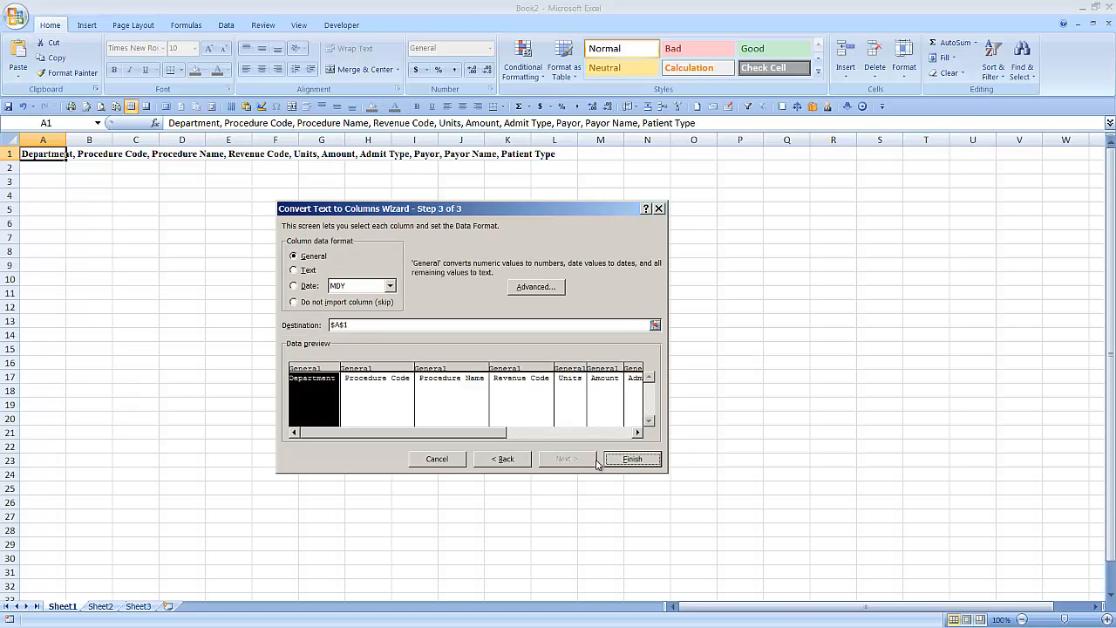
click(635, 459)
- Auto-fit the widths of columns A to J to the split header names
drag(60, 140, 484, 140)
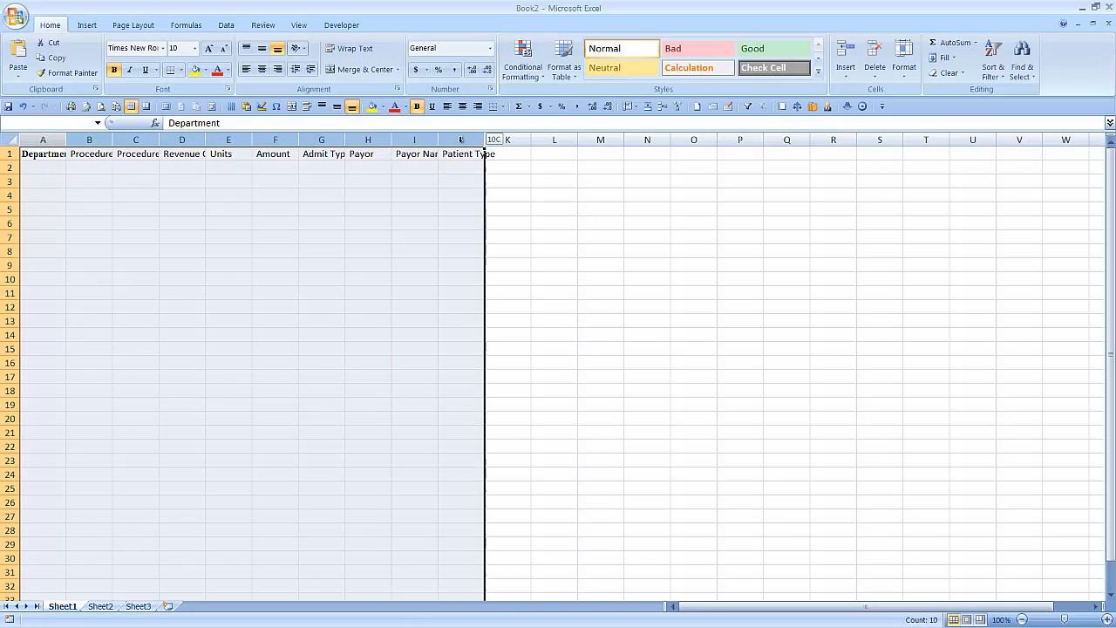
double_click(485, 140)
click(455, 224)
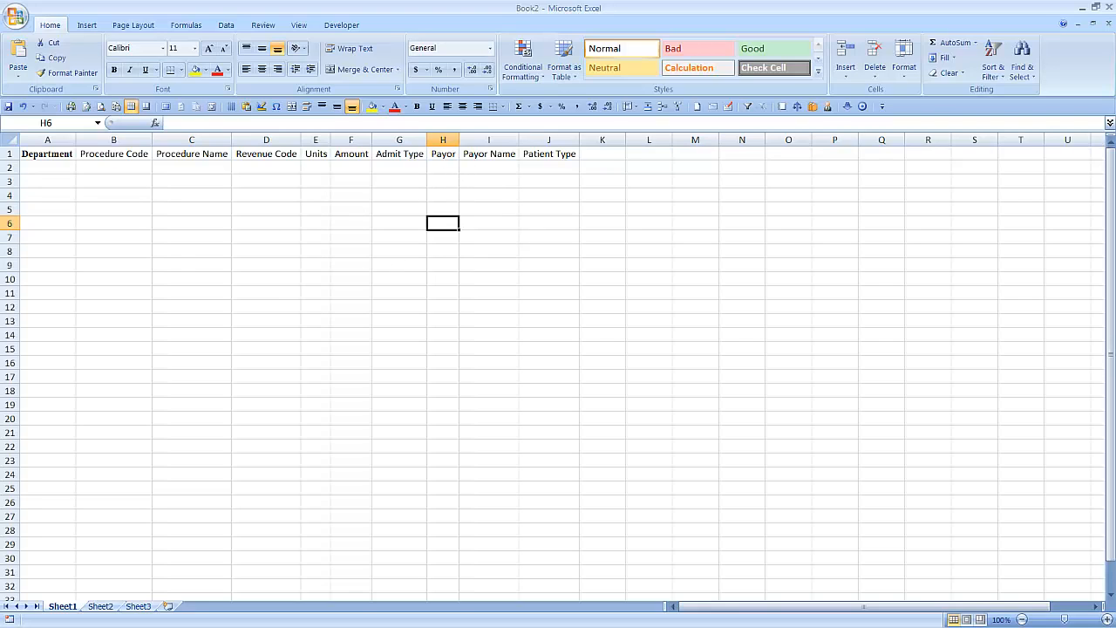
- Open revenue_and_usage.csv from the Sample Report folder and auto-fit columns A to J
key(alt+Tab)
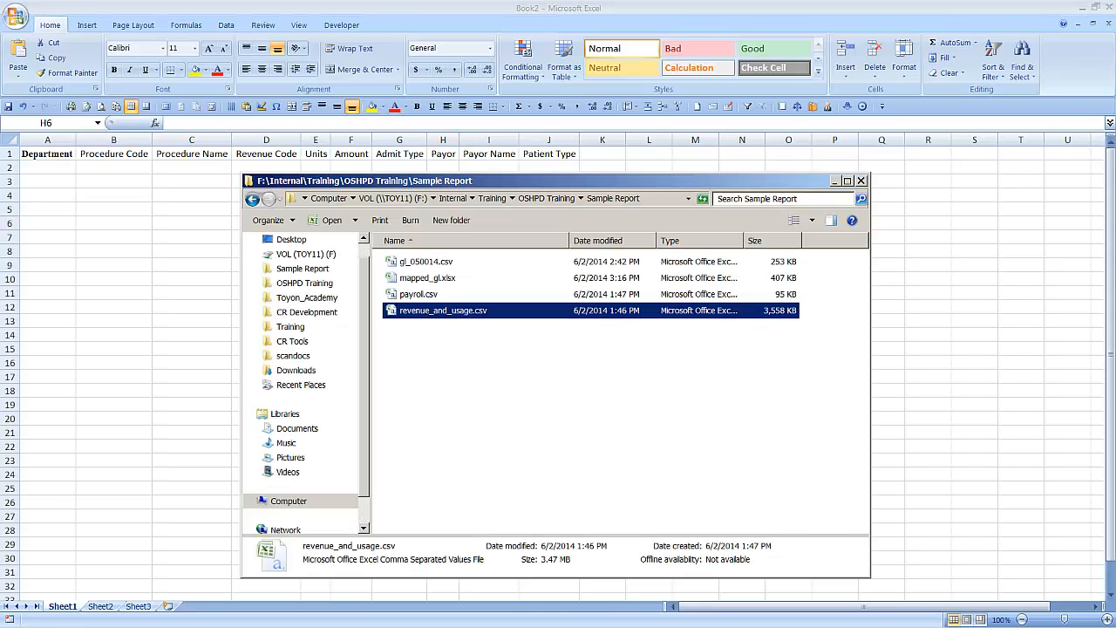
double_click(424, 311)
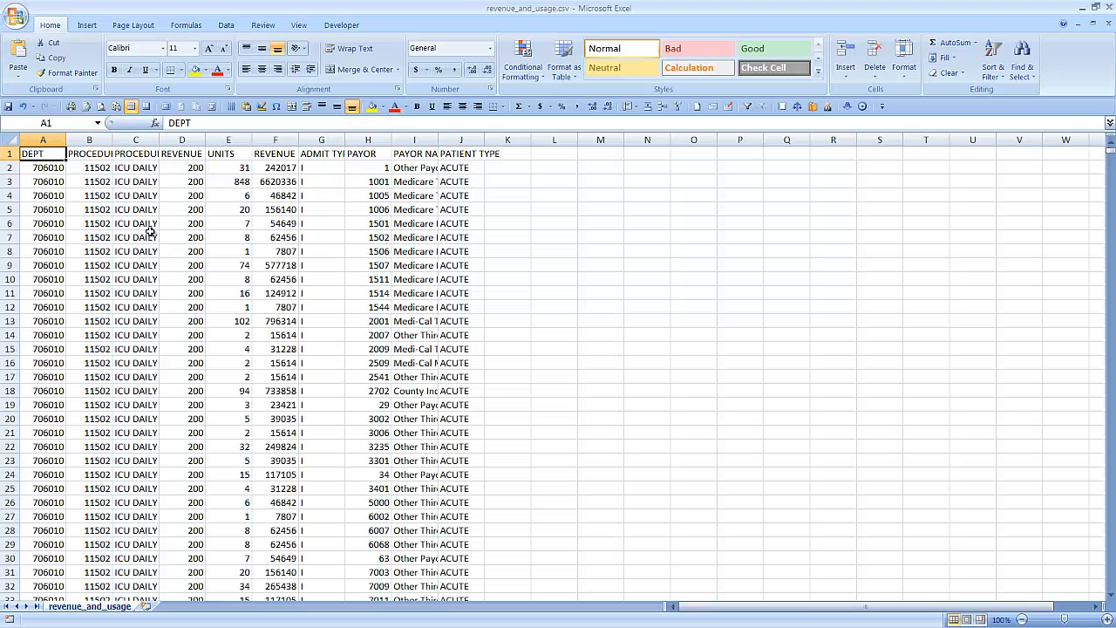
drag(43, 140, 488, 139)
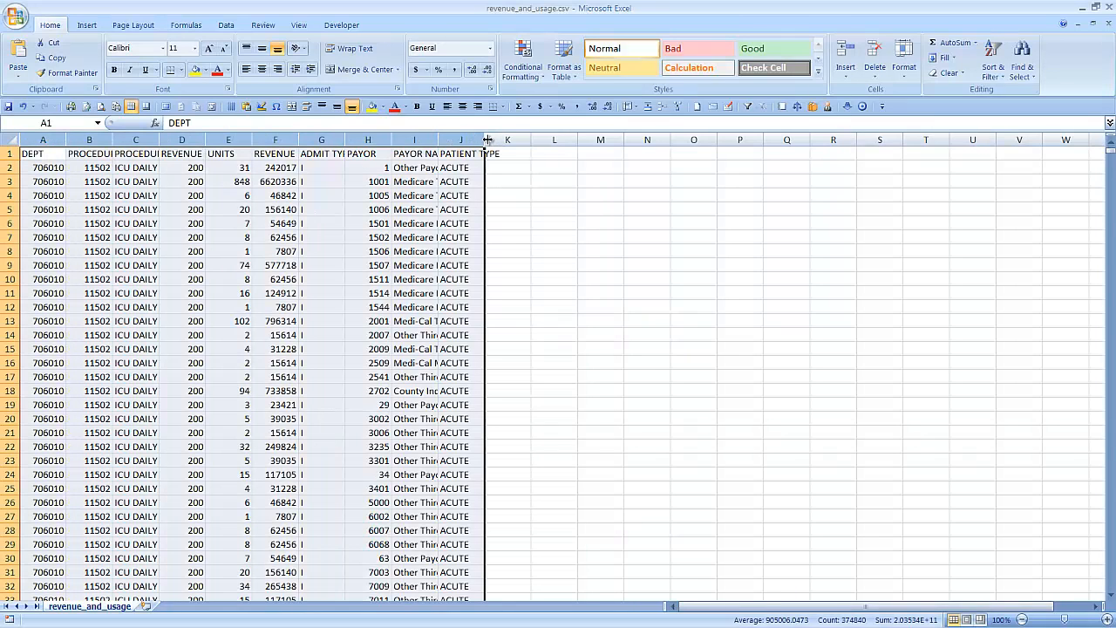
double_click(488, 139)
click(104, 210)
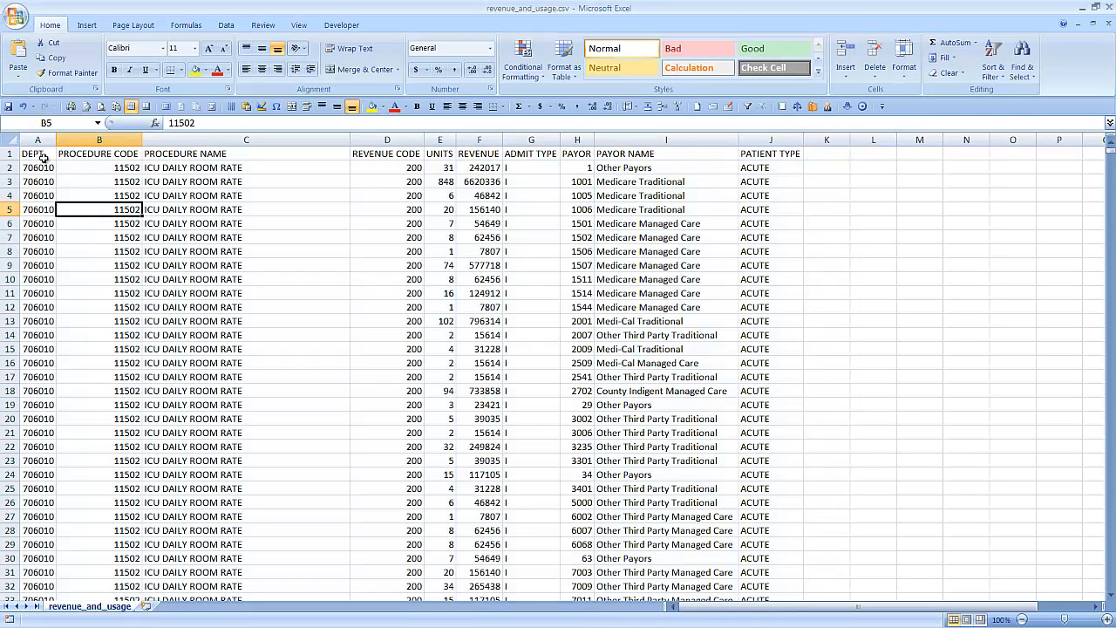
click(42, 156)
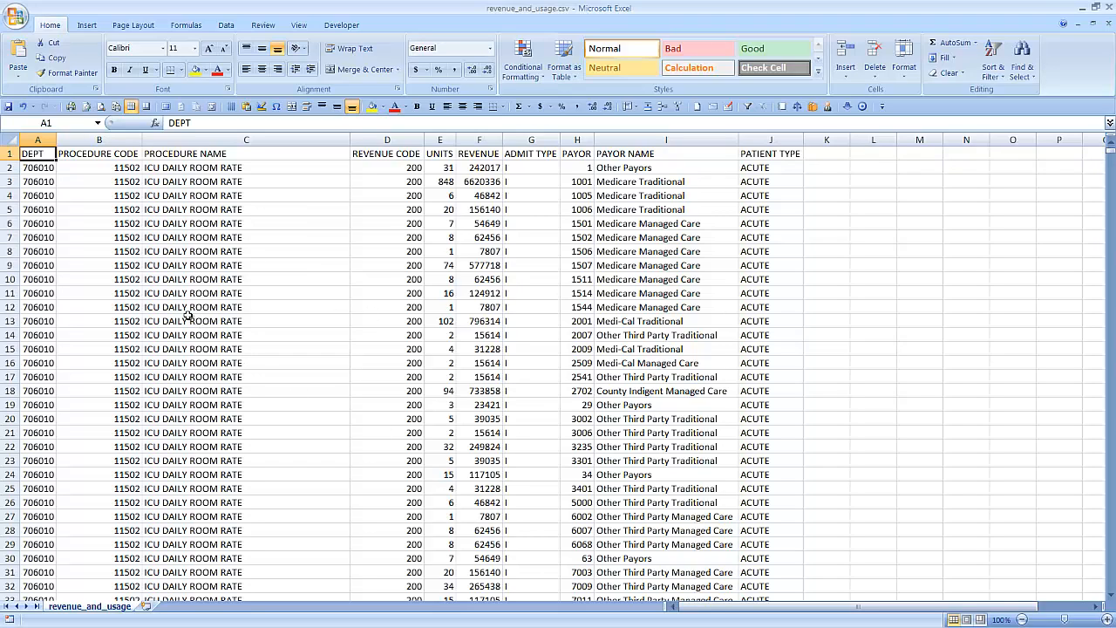
- Save the file as revenue_and_usage.csv in CSV (Comma delimited) format, replacing the existing file and keeping that format
click(16, 17)
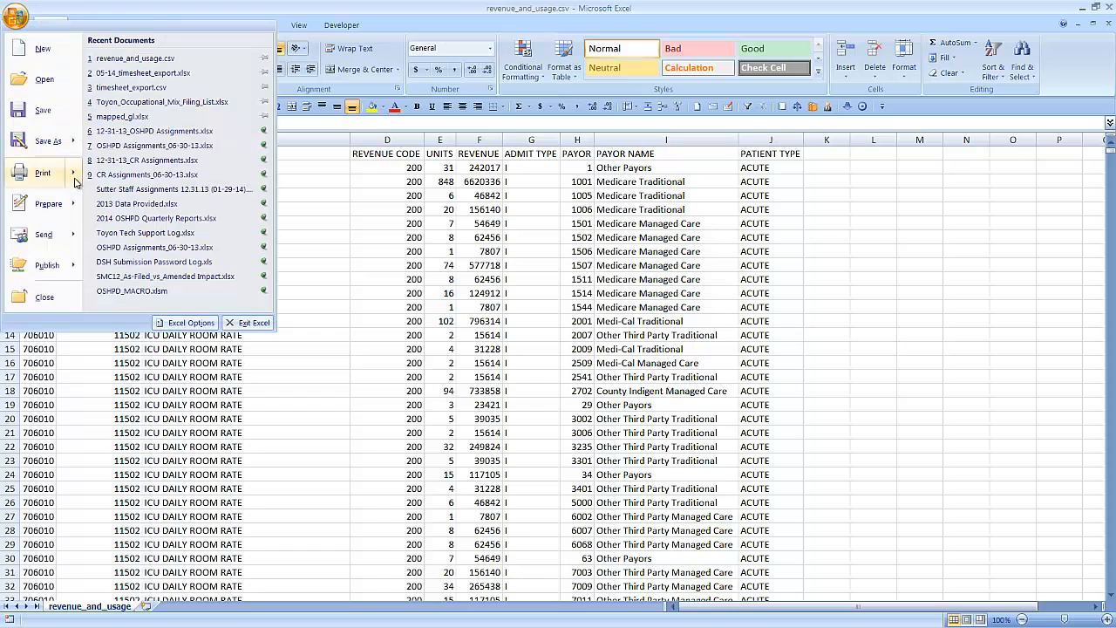
click(48, 141)
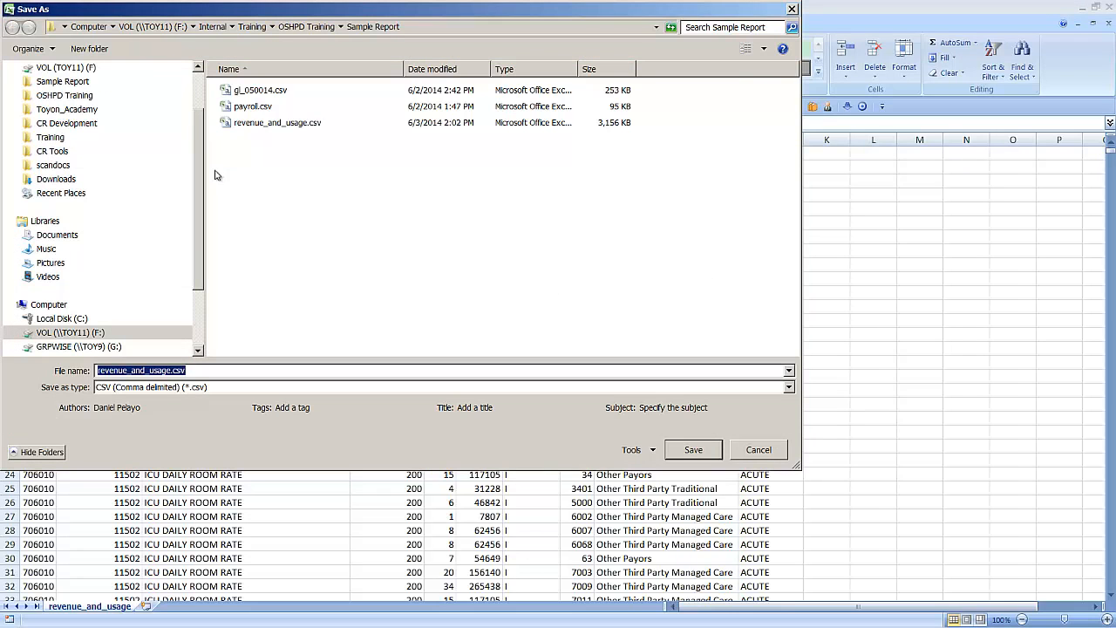
click(225, 387)
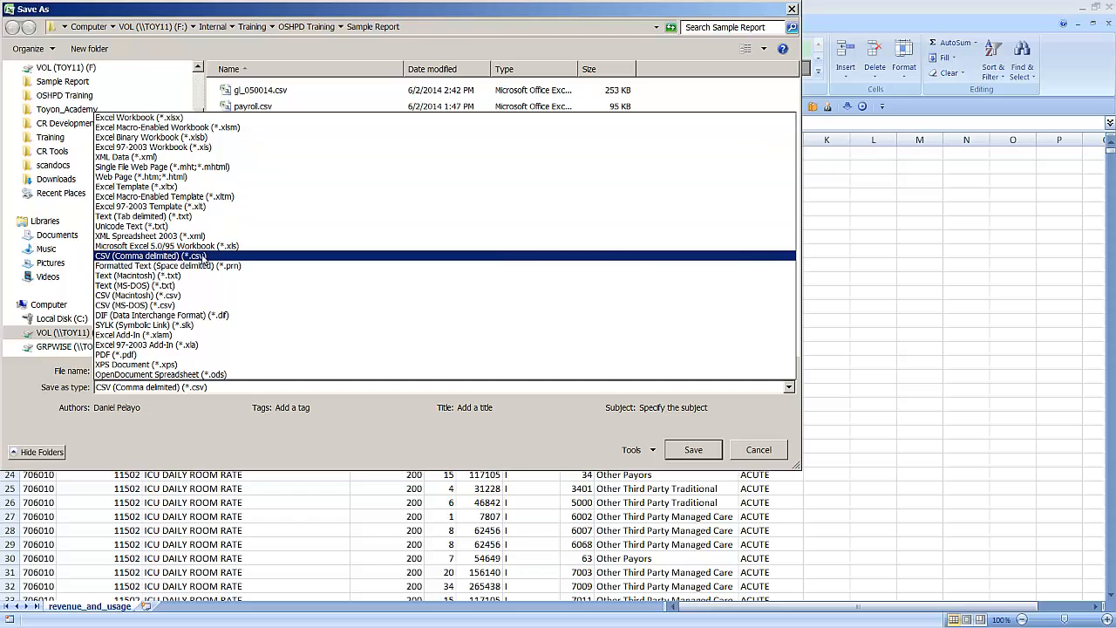
click(205, 258)
click(695, 450)
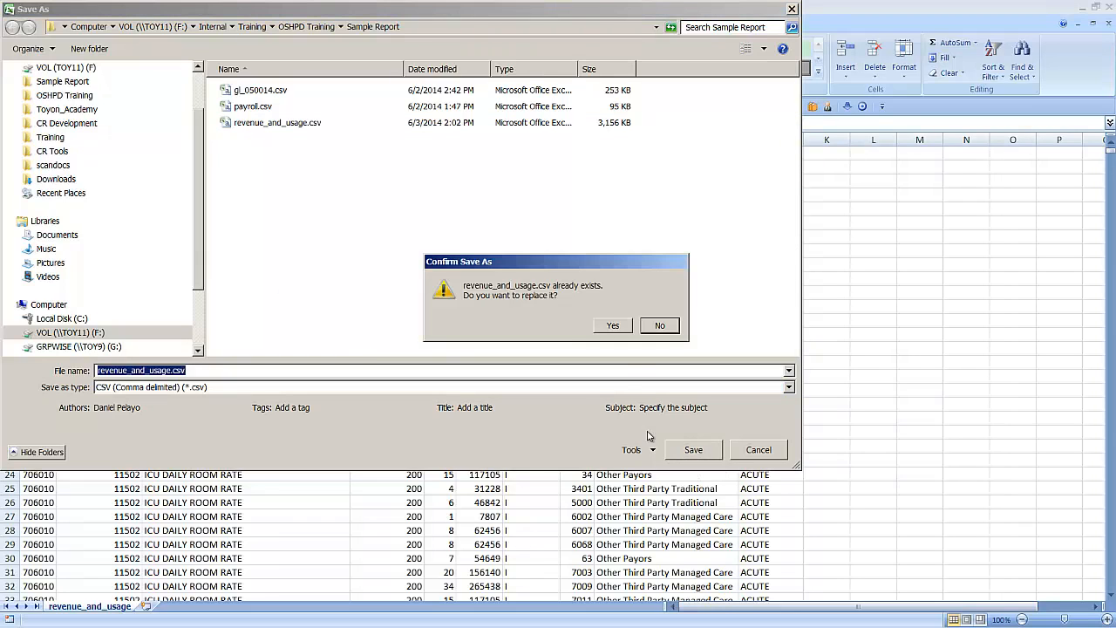
click(615, 326)
click(239, 366)
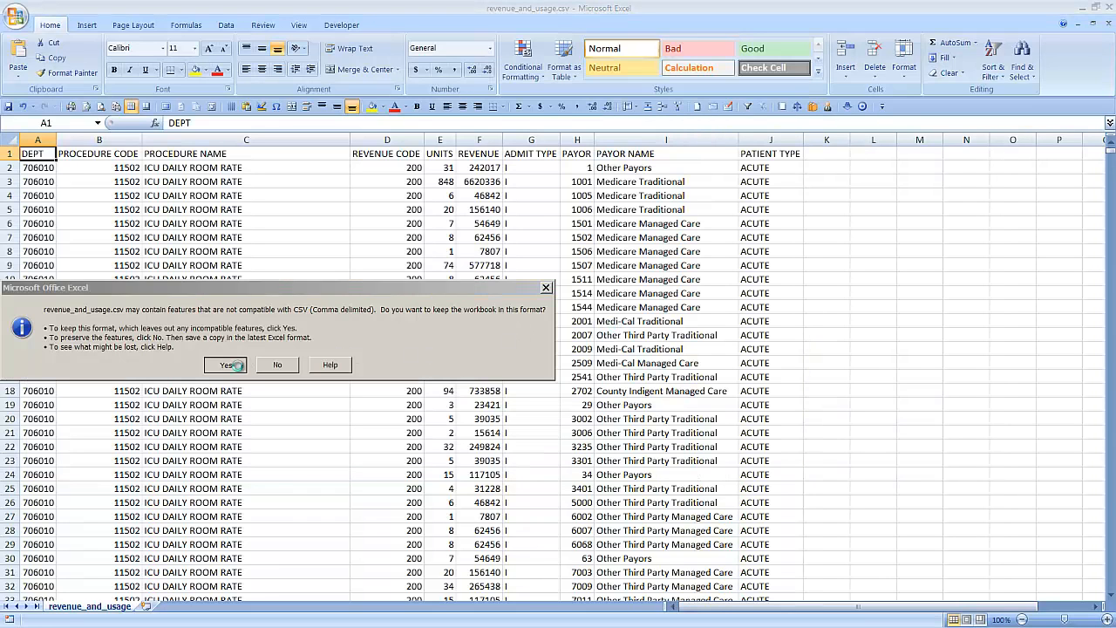
- Close revenue_and_usage.csv, saving its changes and keeping the CSV format
click(1108, 24)
click(95, 352)
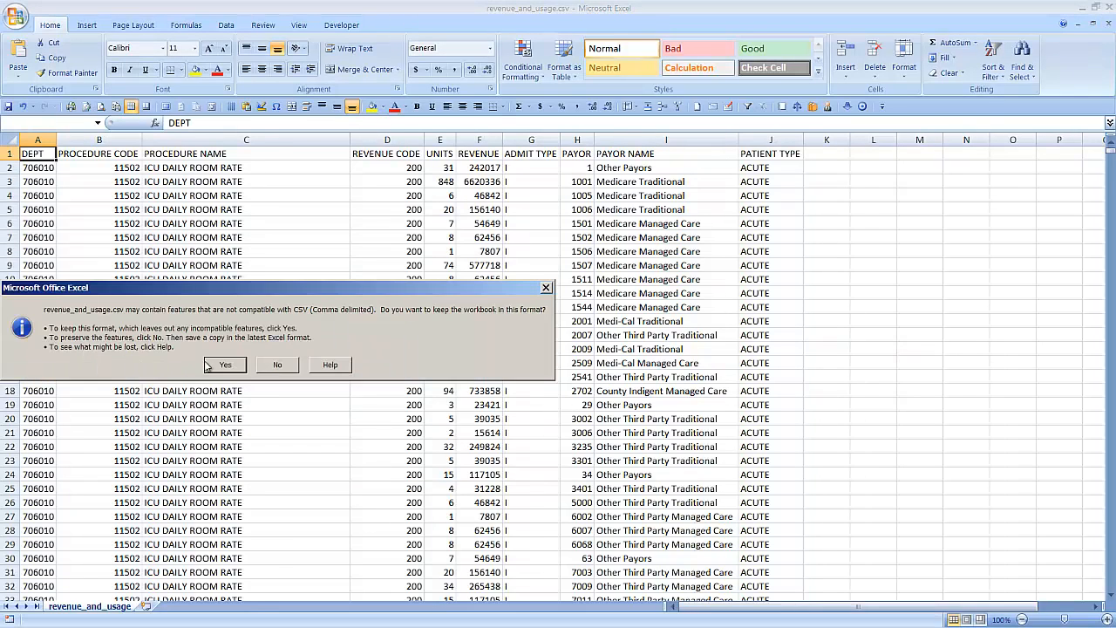
click(225, 367)
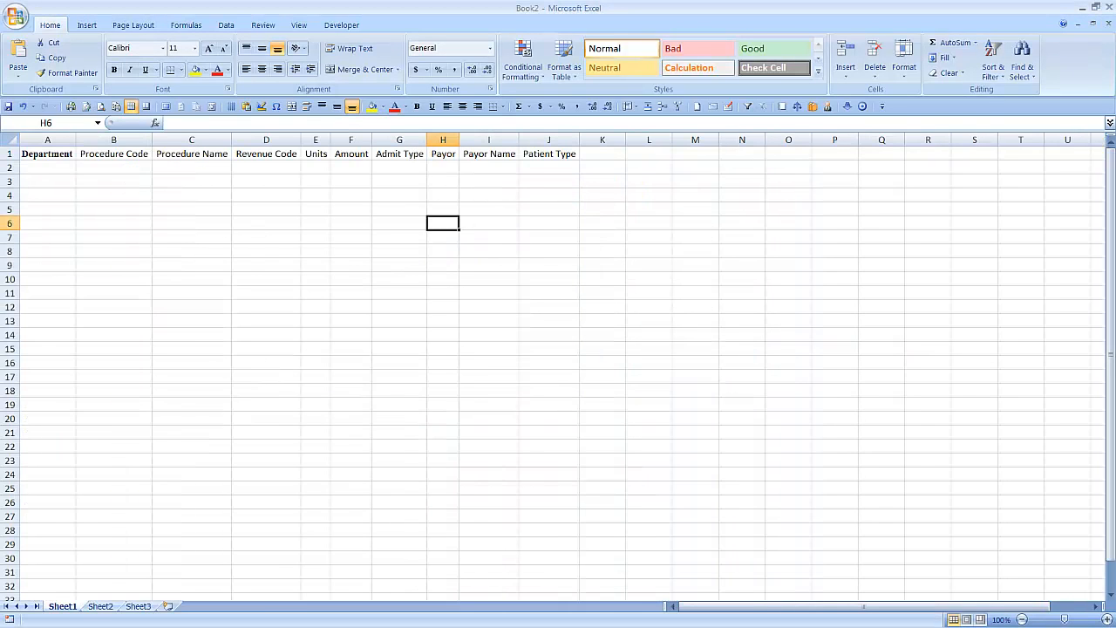
- Switch to Chrome and upload revenue_and_usage.csv as the revenue and usage report, replacing the old data
key(alt+Tab)
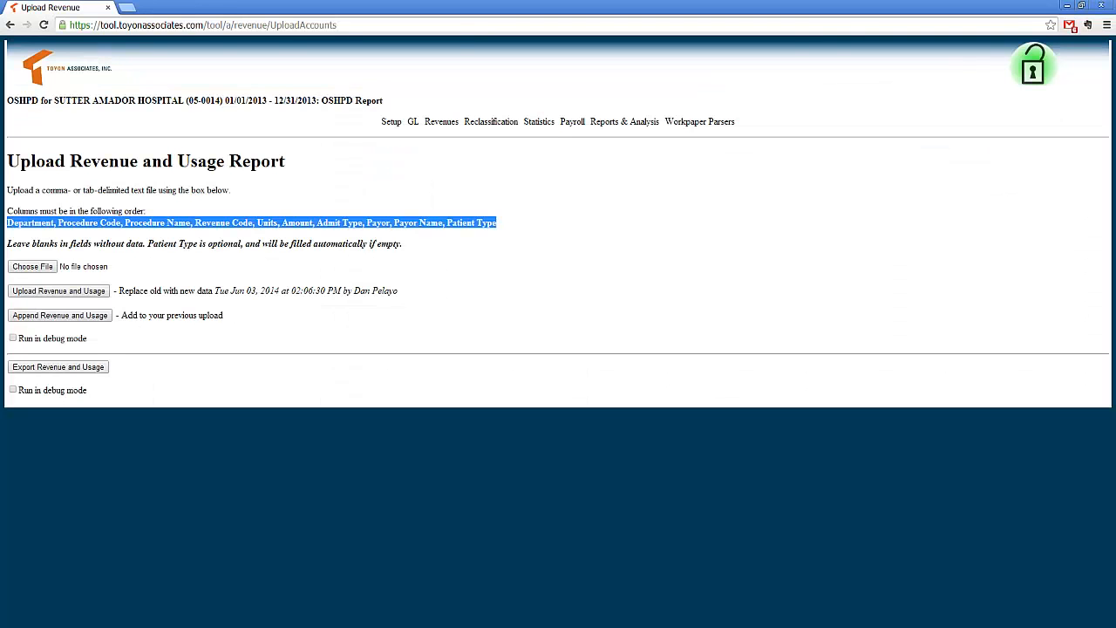
click(200, 276)
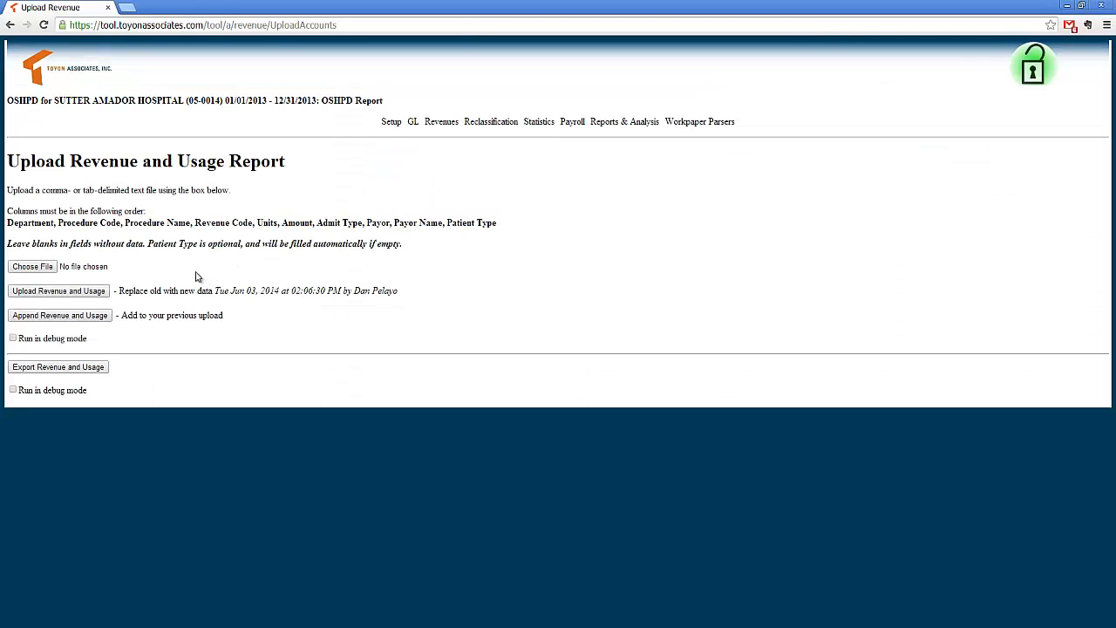
click(33, 266)
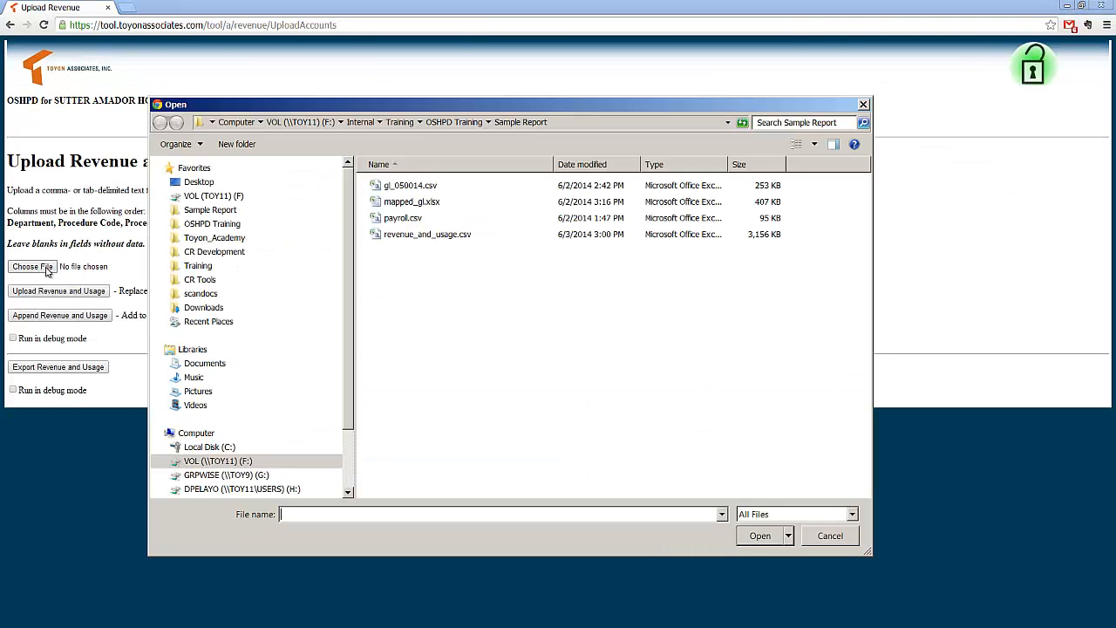
click(454, 236)
click(756, 537)
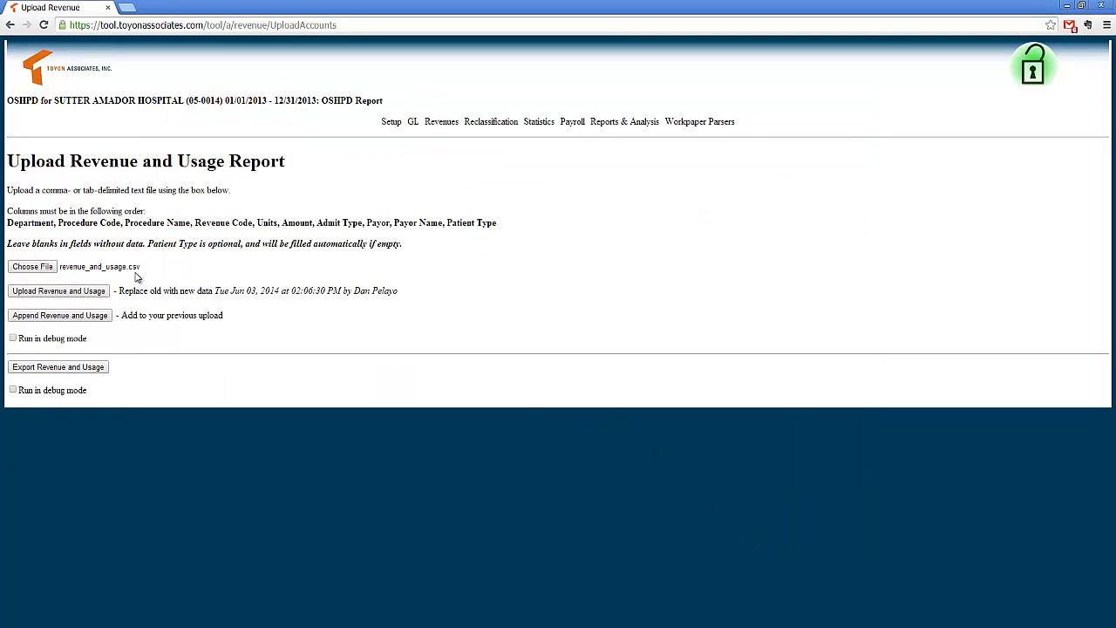
click(77, 294)
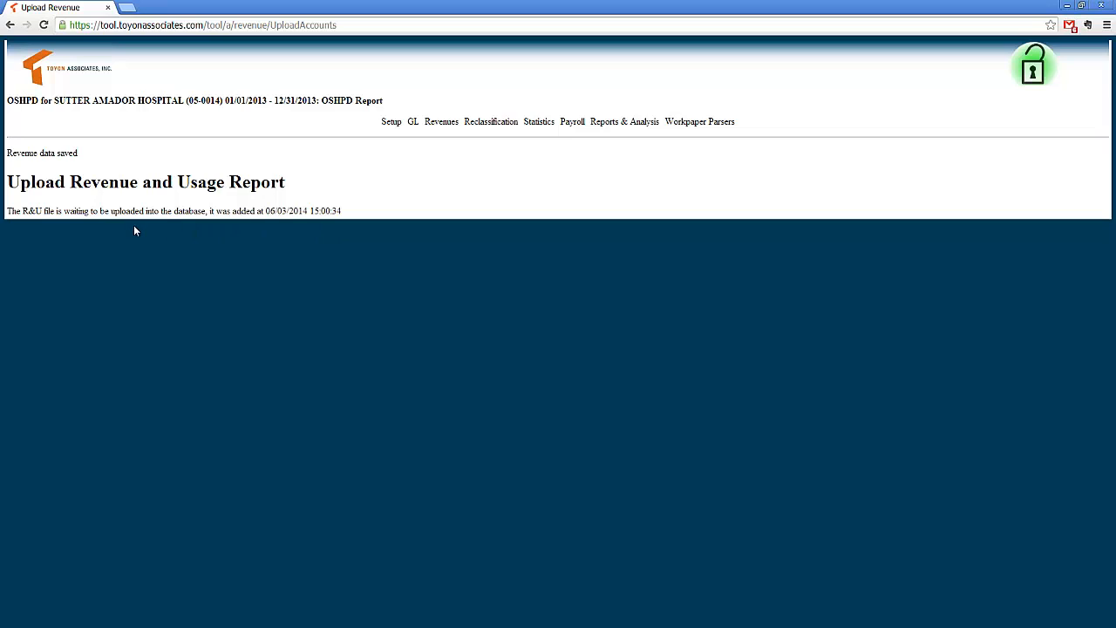
- Highlight the status message of the R&U file and reload the page to check the loading progress
drag(345, 213, 9, 212)
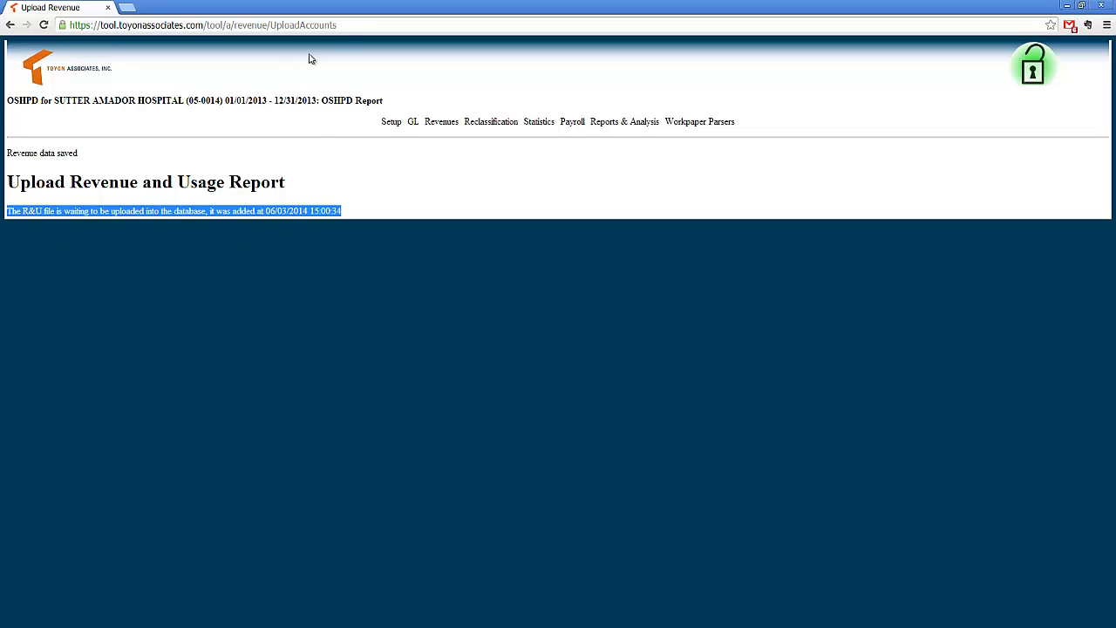
click(351, 28)
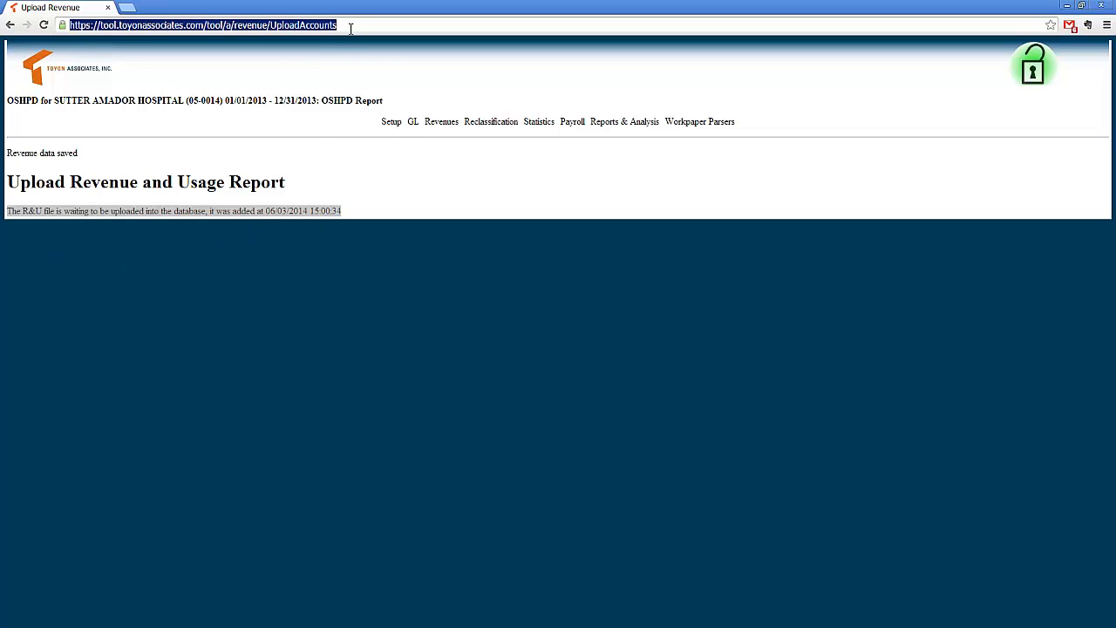
key(Return)
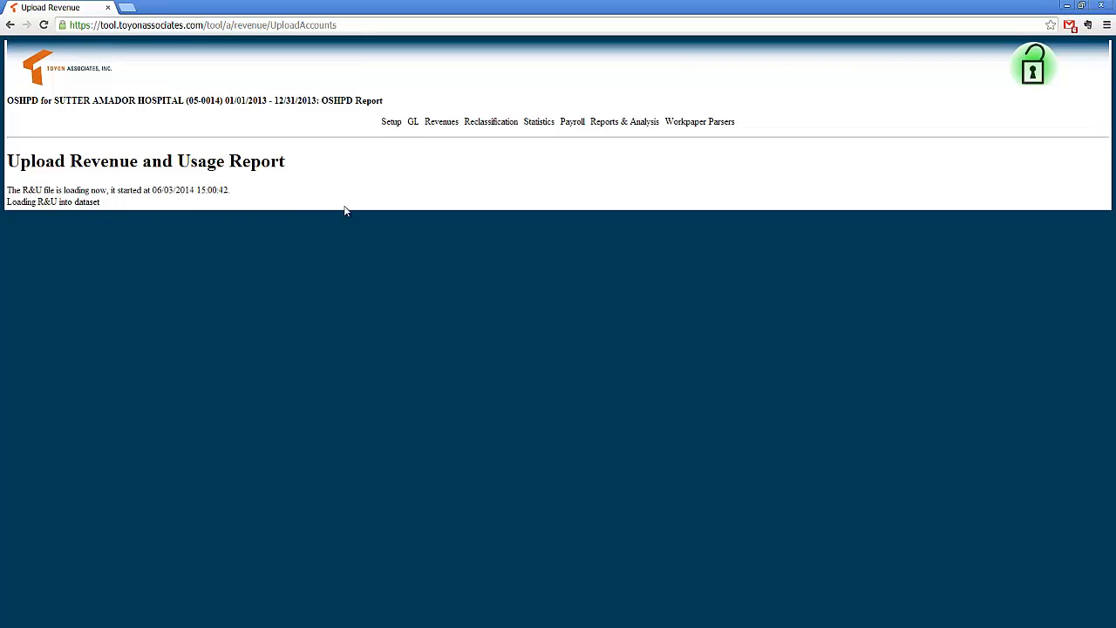
- Open the provider selection page, return to the Upload R&U page and check the date and time of the last upload
click(396, 137)
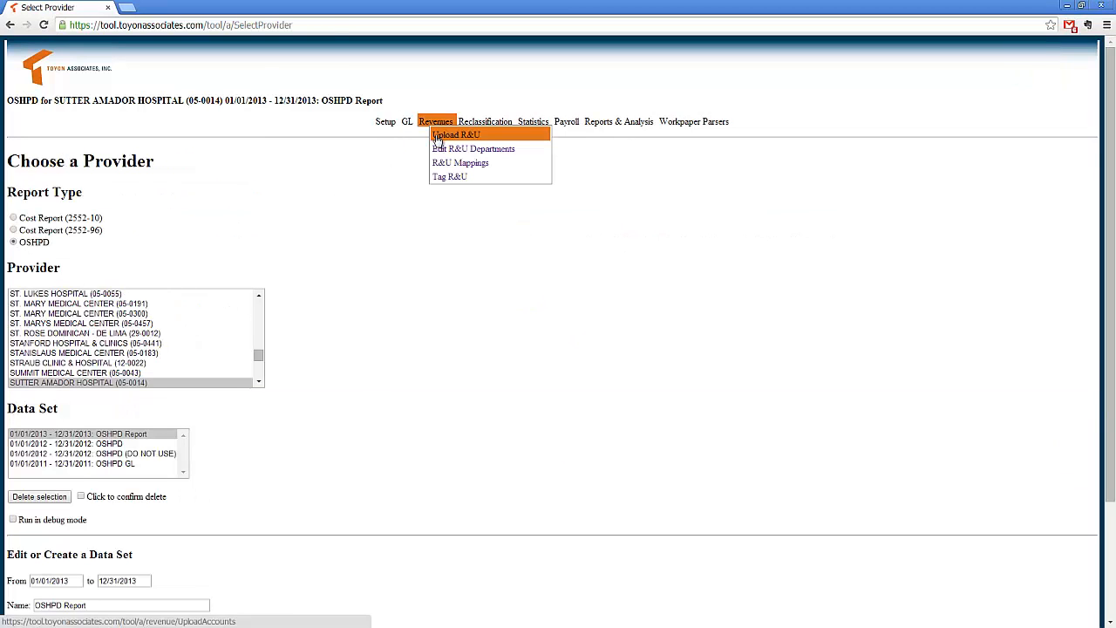
click(442, 136)
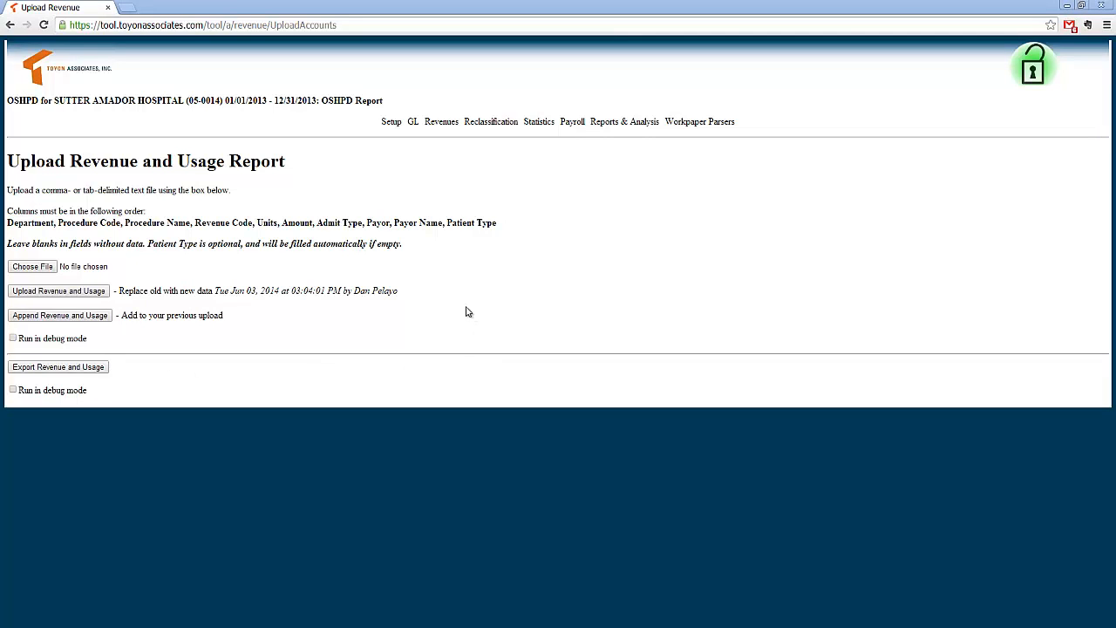
drag(411, 293, 217, 298)
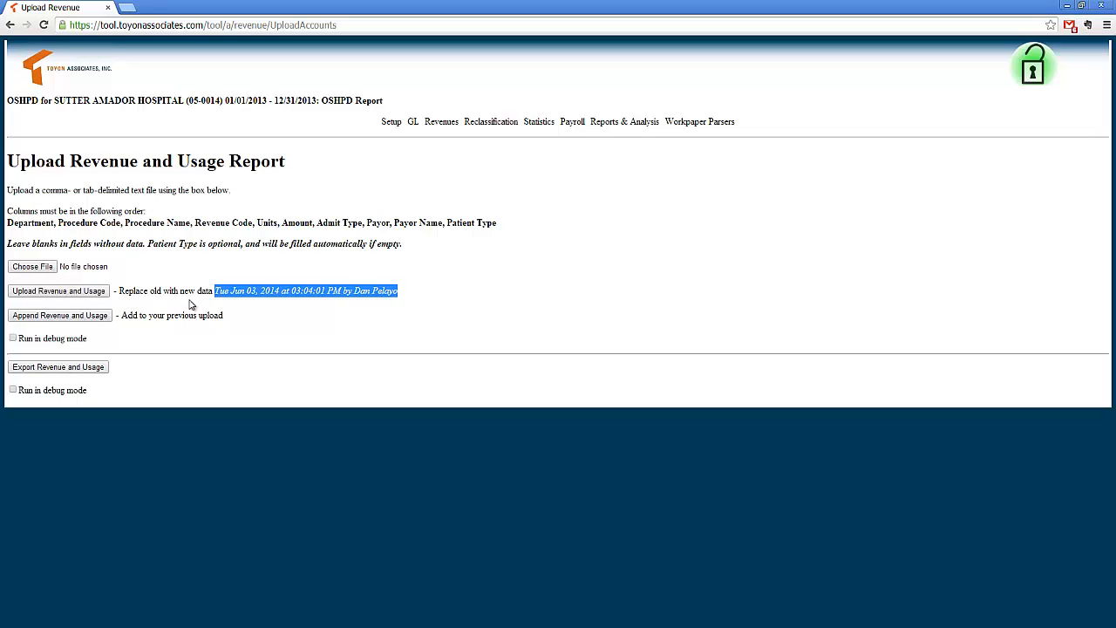
click(429, 299)
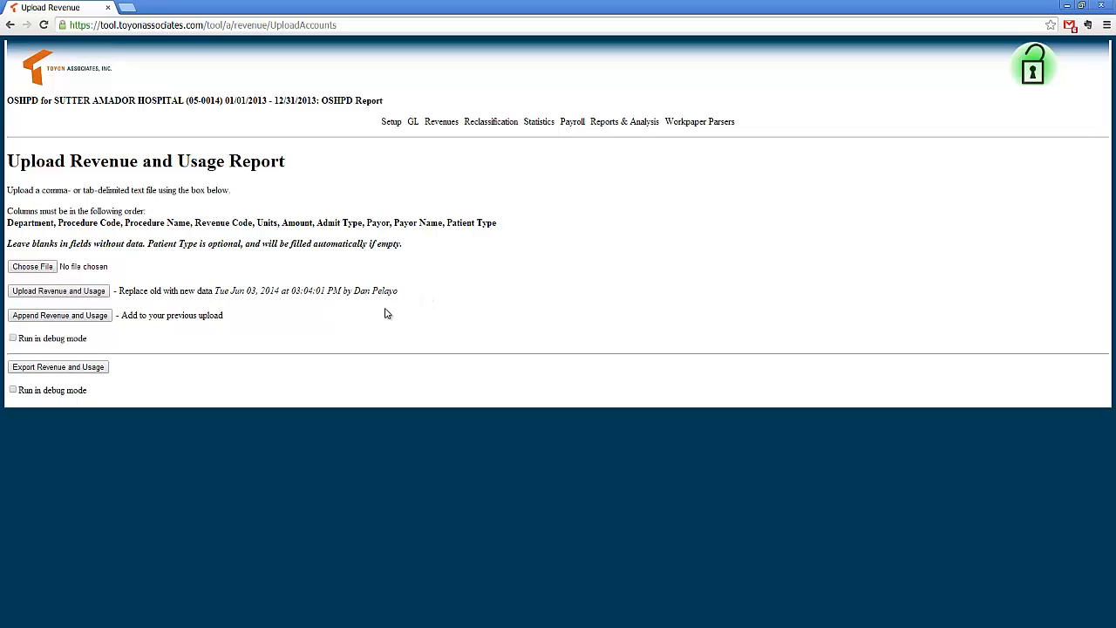